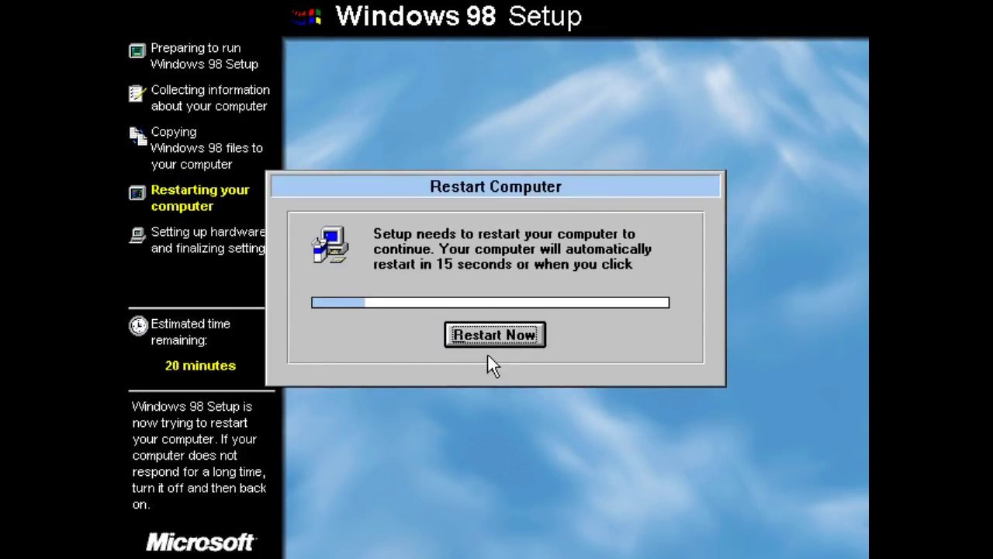
Restart the computer at both Setup restart prompts to continue the Windows 98 installation.
{"action": "left_click", "coordinate": [466, 334]}
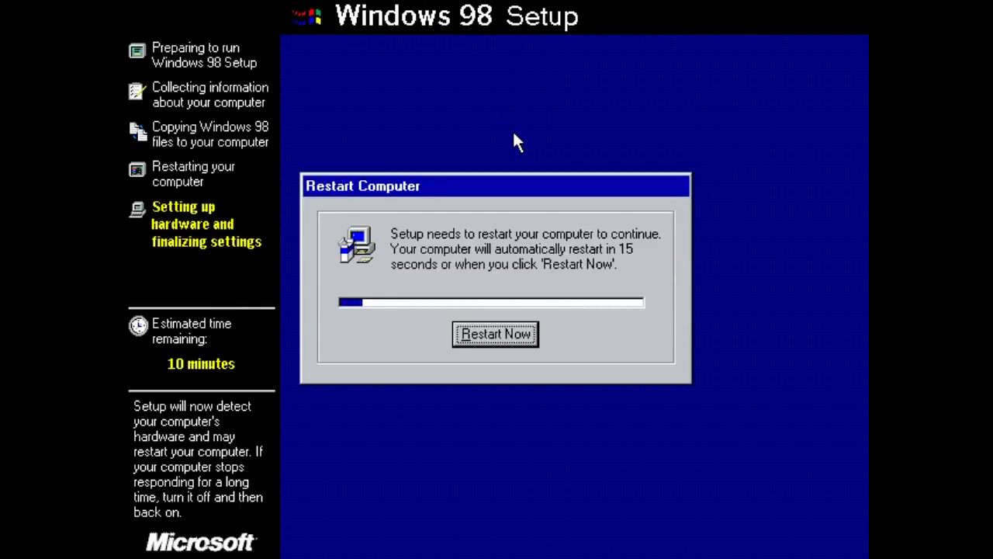
{"action": "key", "text": "Return"}
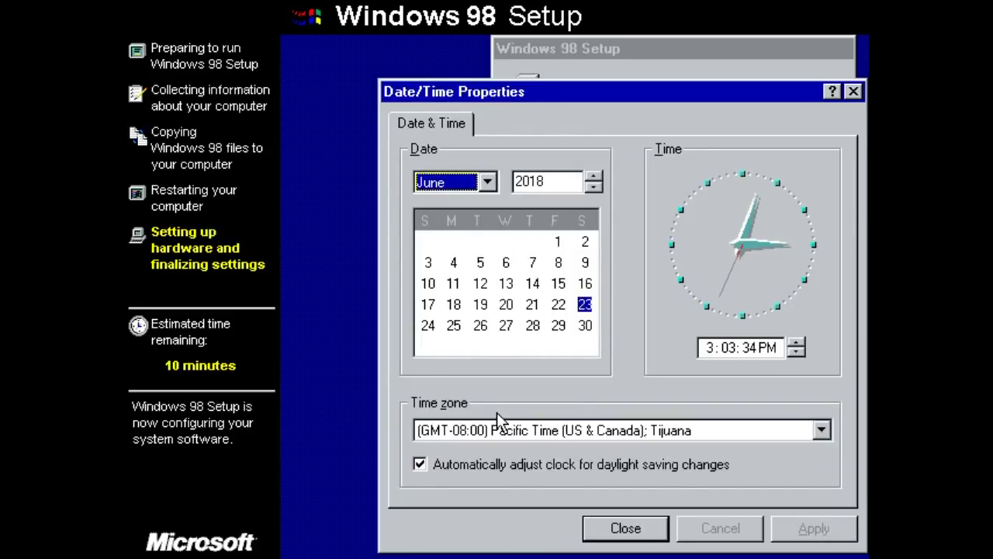
Set the time zone to (GMT-05:00) Eastern Time (US & Canada), apply it and close the date and time properties.
{"action": "left_click", "coordinate": [527, 434]}
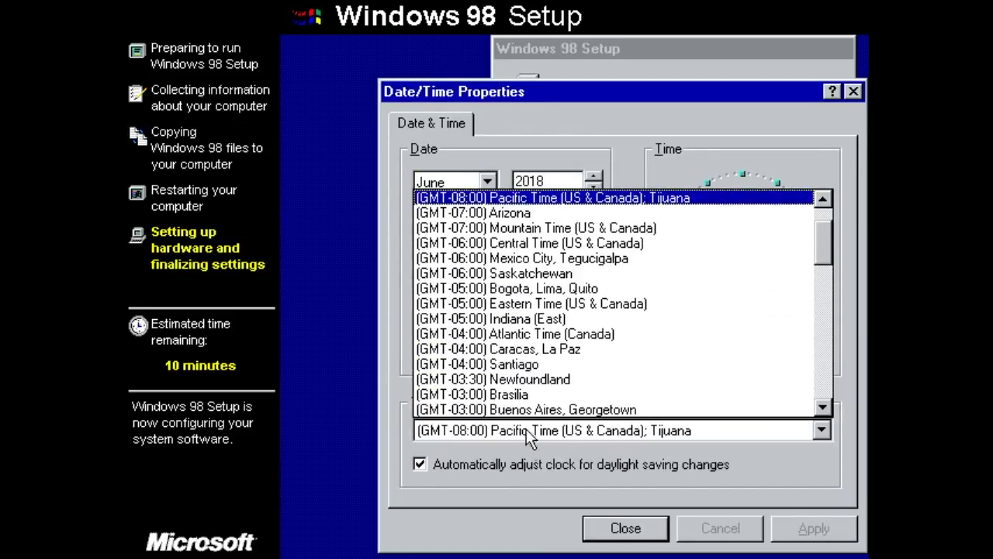
{"action": "left_click", "coordinate": [546, 304]}
{"action": "left_click", "coordinate": [797, 523]}
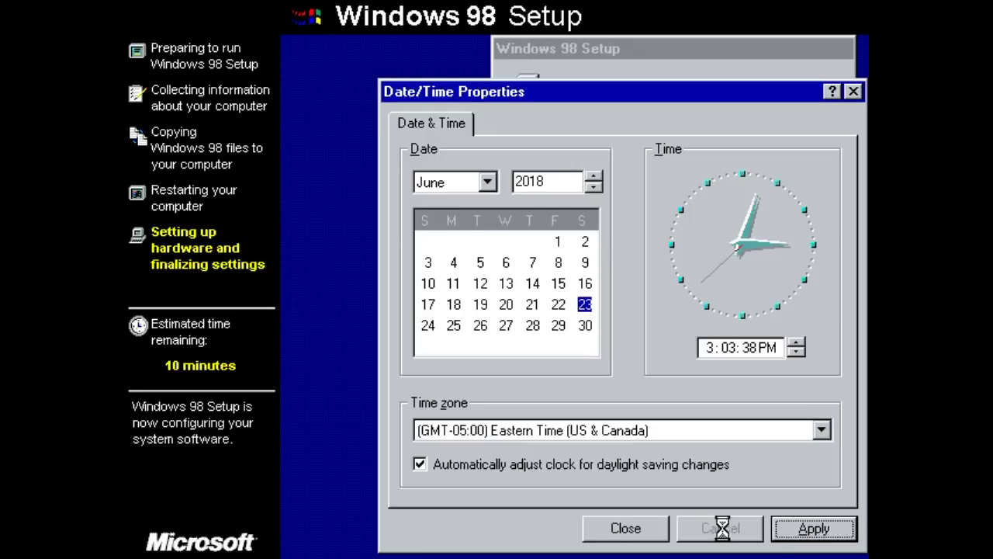
{"action": "left_click", "coordinate": [620, 527]}
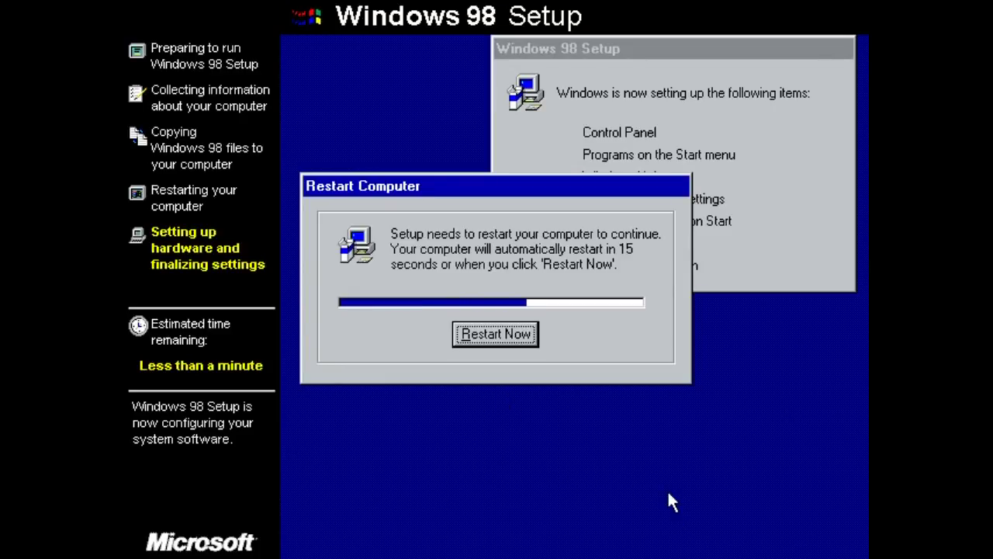
Restart the computer and log on to the desktop with a blank password, dismissing the welcome screen.
{"action": "left_click", "coordinate": [502, 340]}
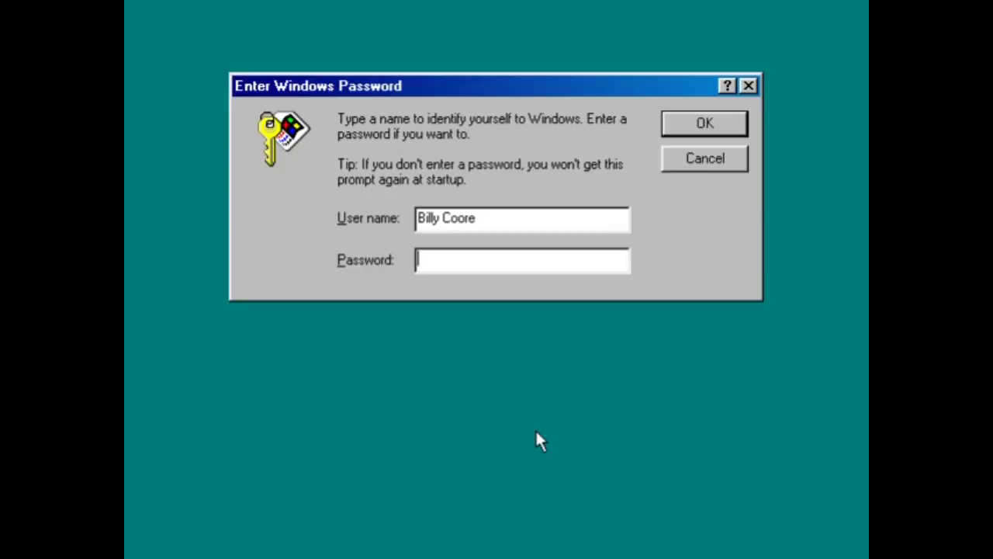
{"action": "left_click", "coordinate": [686, 125]}
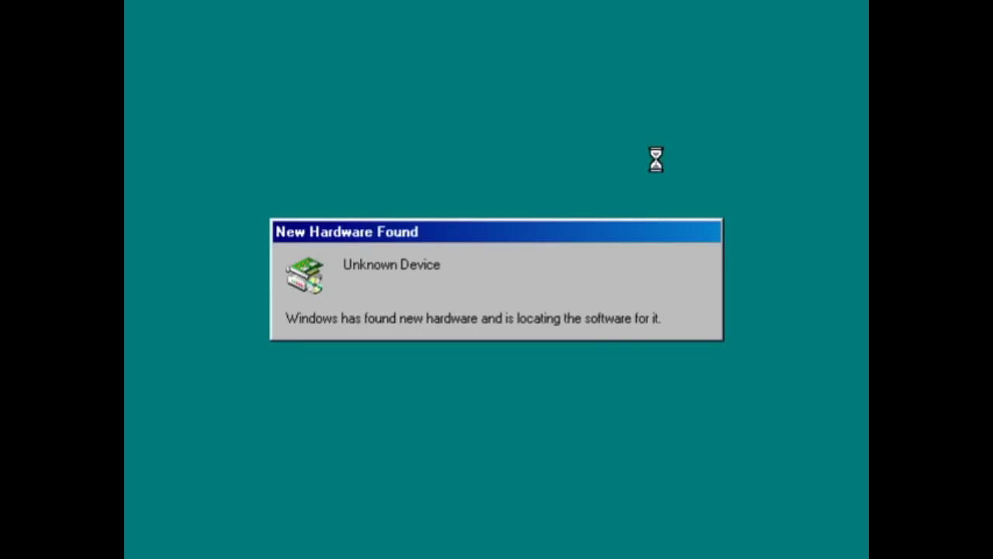
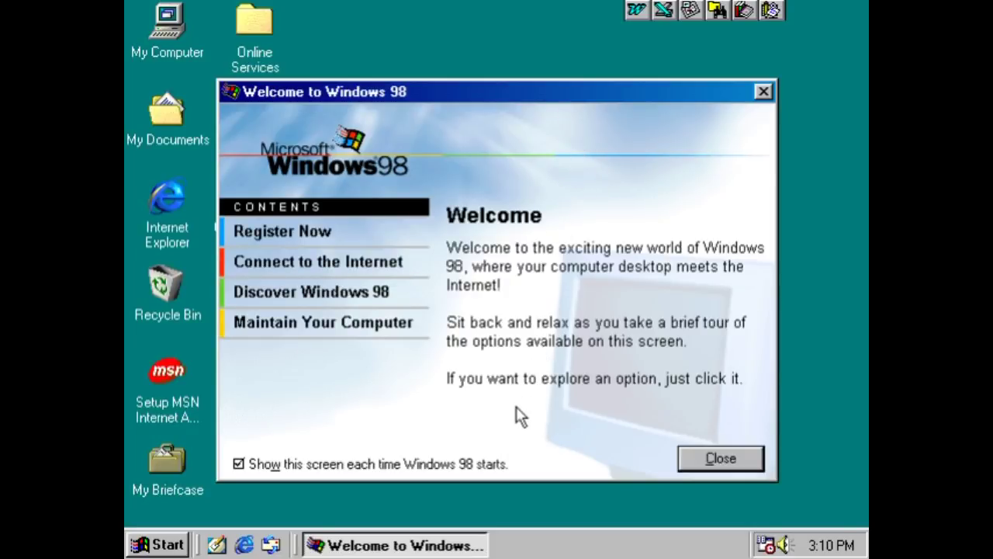
{"action": "left_click", "coordinate": [748, 463]}
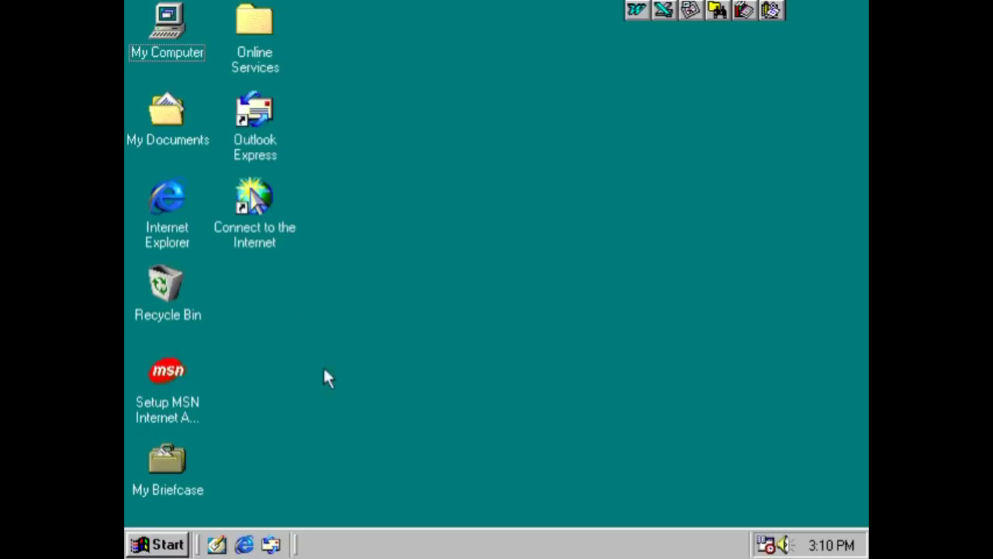
Open the computer's system properties and check the network adapters in Device Manager.
{"action": "right_click", "coordinate": [187, 40]}
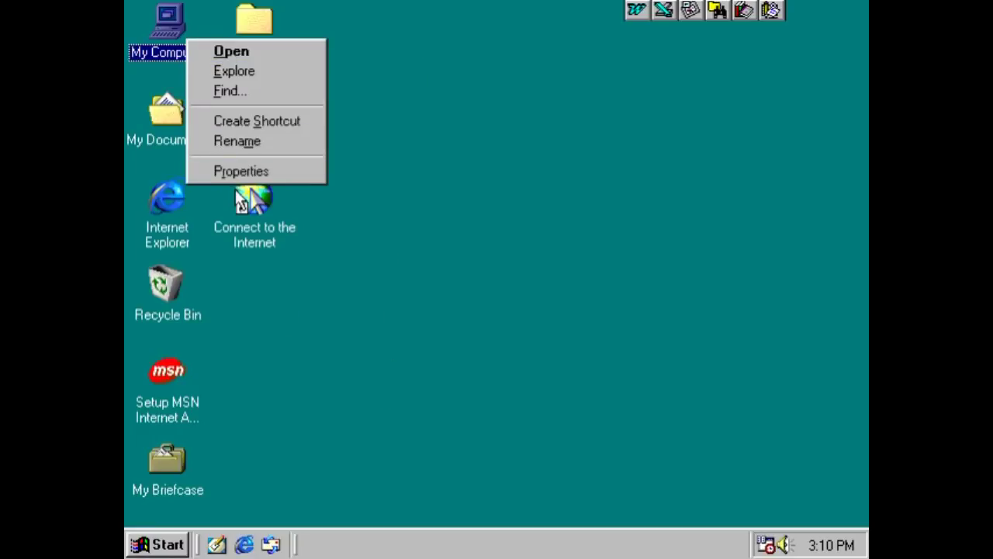
{"action": "left_click", "coordinate": [258, 171]}
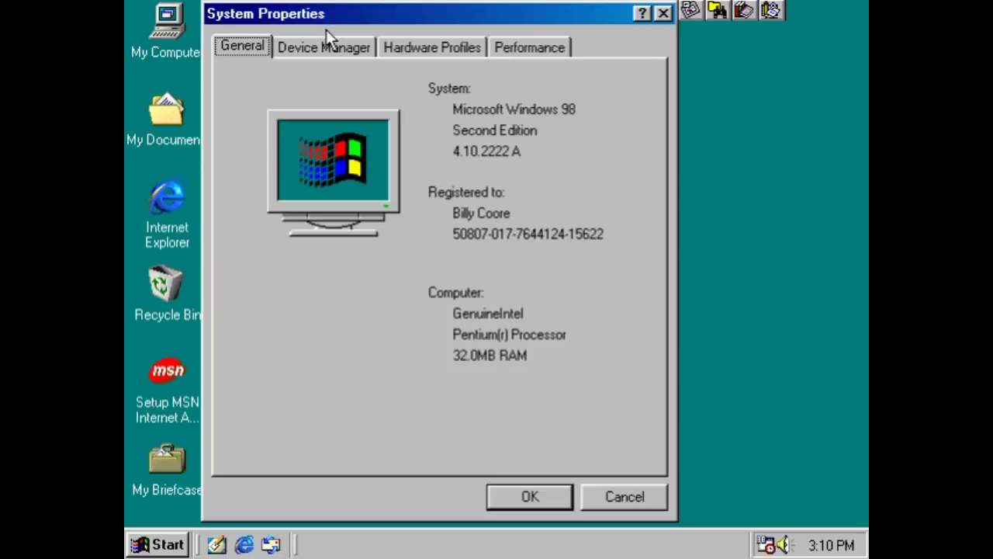
{"action": "left_click", "coordinate": [325, 44]}
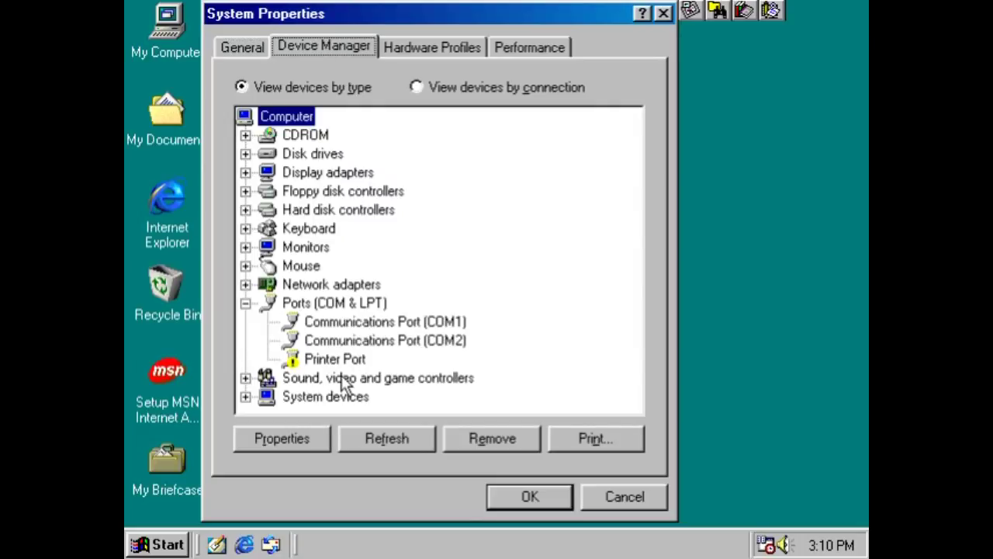
{"action": "double_click", "coordinate": [334, 287]}
{"action": "double_click", "coordinate": [334, 286]}
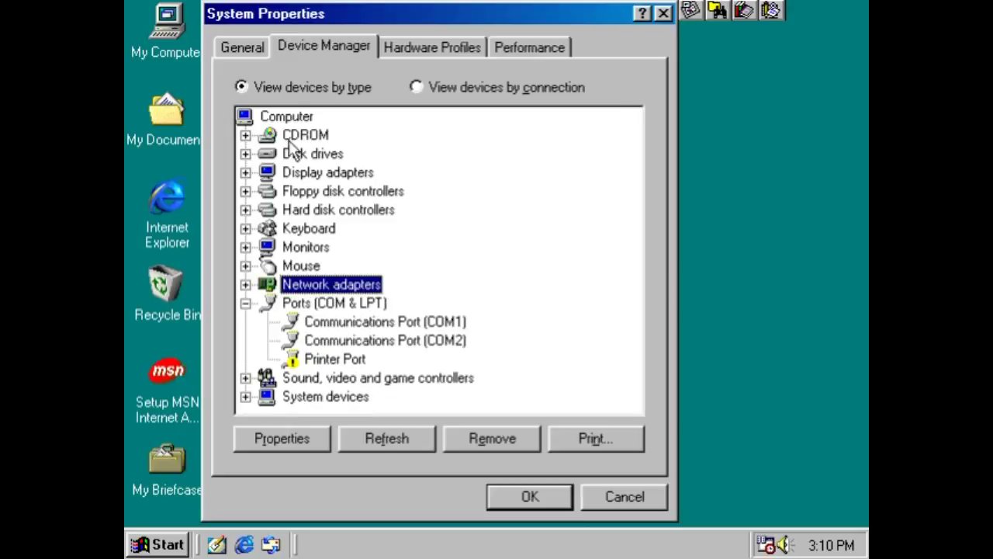
Examine the display adapters and the sound, video and game controllers in Device Manager, and cancel the system properties.
{"action": "left_click", "coordinate": [285, 177]}
{"action": "double_click", "coordinate": [284, 179]}
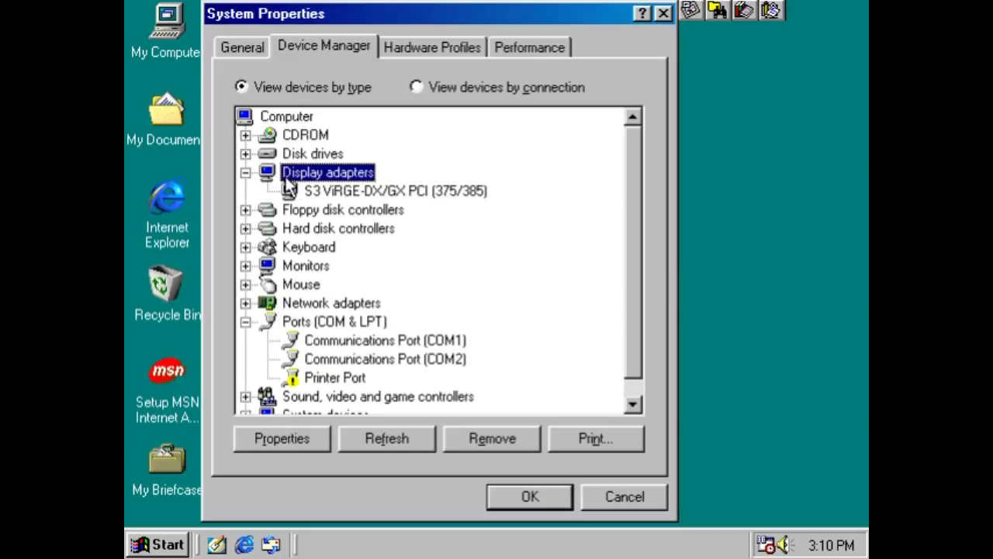
{"action": "double_click", "coordinate": [286, 181]}
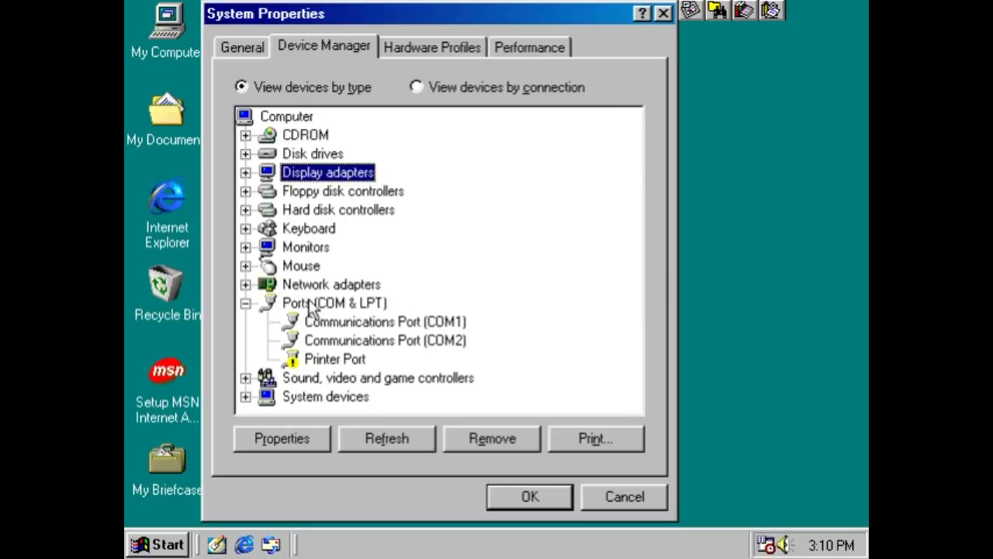
{"action": "double_click", "coordinate": [307, 379]}
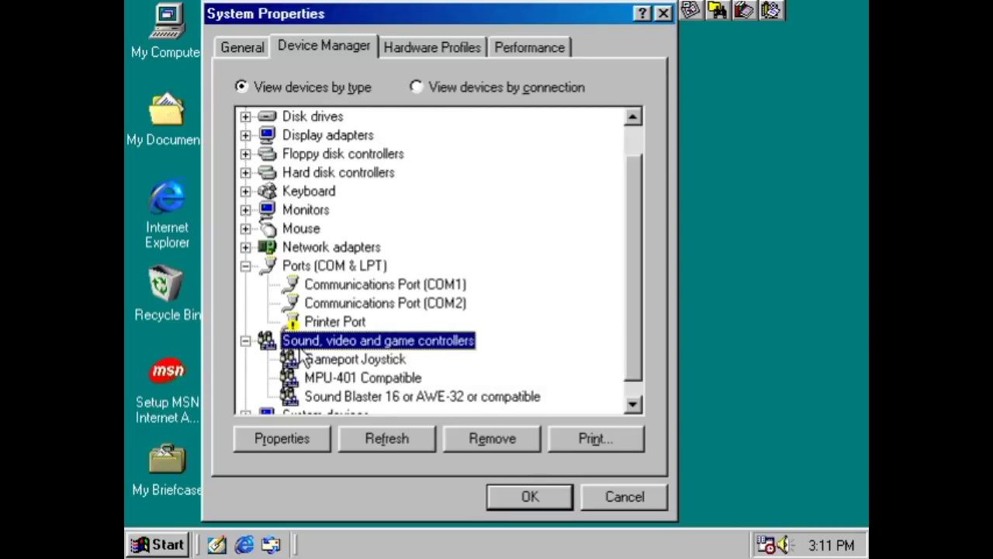
{"action": "double_click", "coordinate": [301, 343]}
{"action": "left_click", "coordinate": [613, 498]}
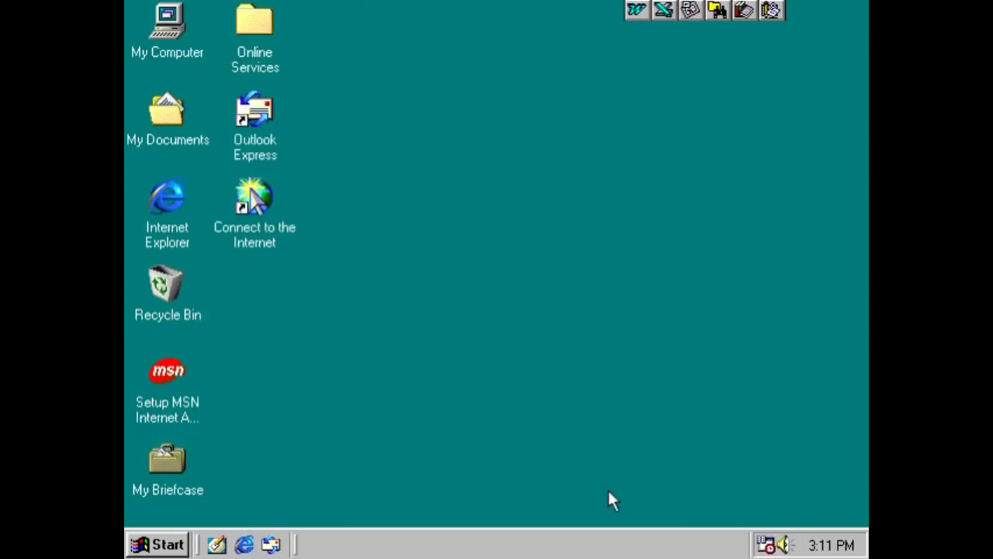
Launch Microsoft Publisher from the Microsoft Publisher 2.0 program group.
{"action": "left_click", "coordinate": [158, 544]}
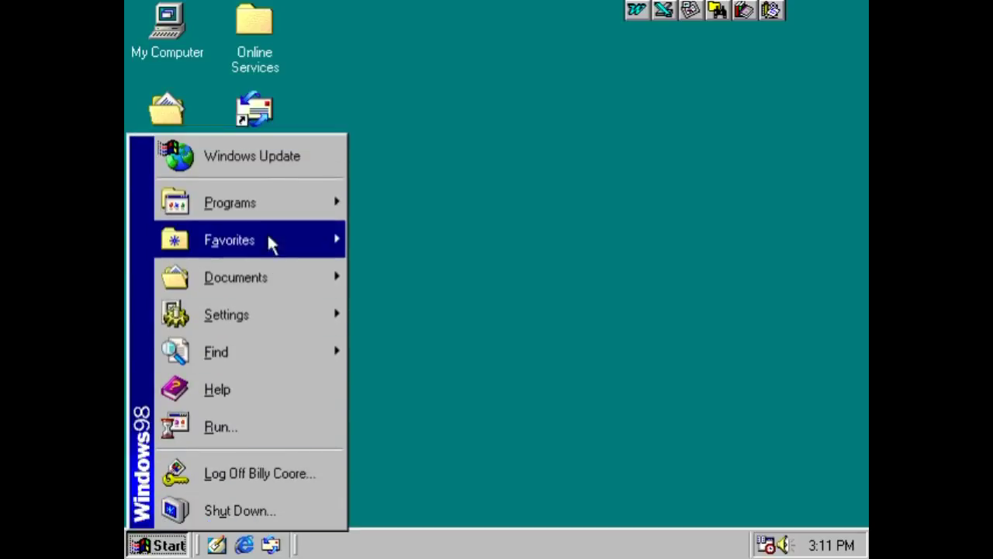
{"action": "mouse_move", "coordinate": [275, 210]}
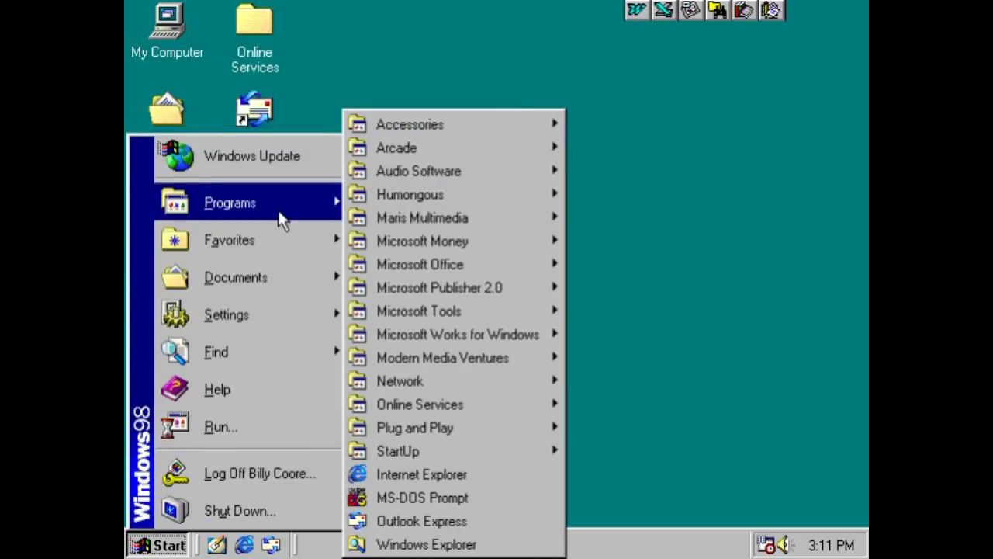
{"action": "mouse_move", "coordinate": [527, 188]}
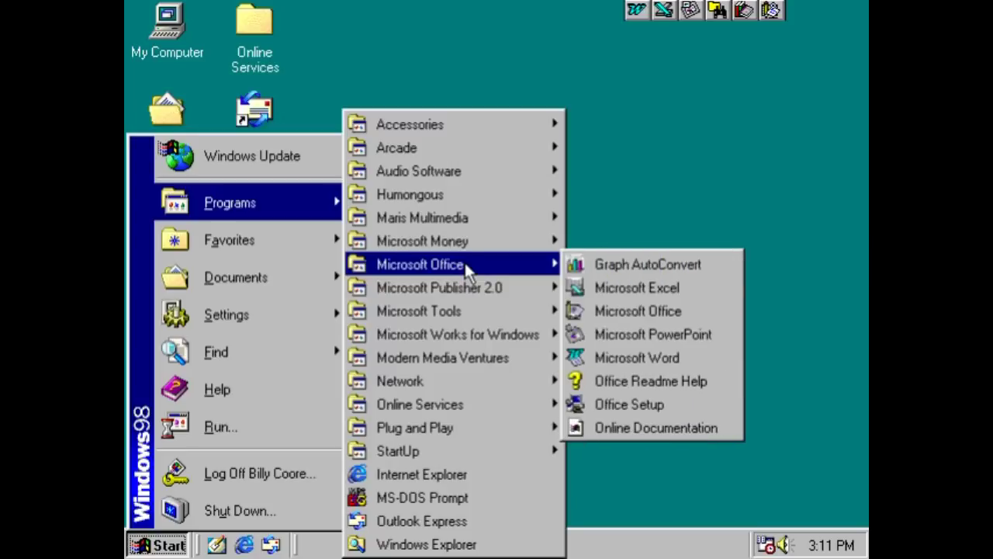
{"action": "mouse_move", "coordinate": [479, 293]}
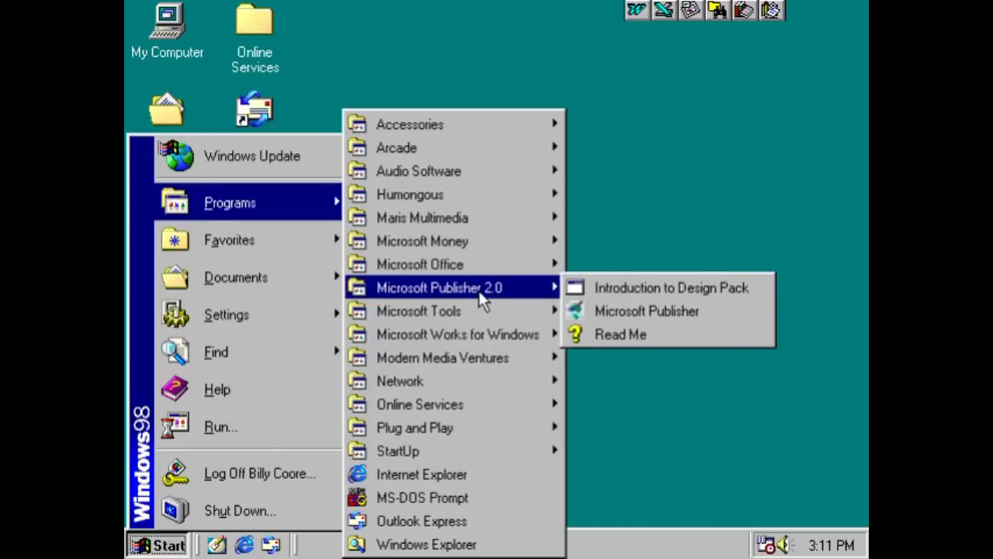
{"action": "left_click", "coordinate": [640, 312]}
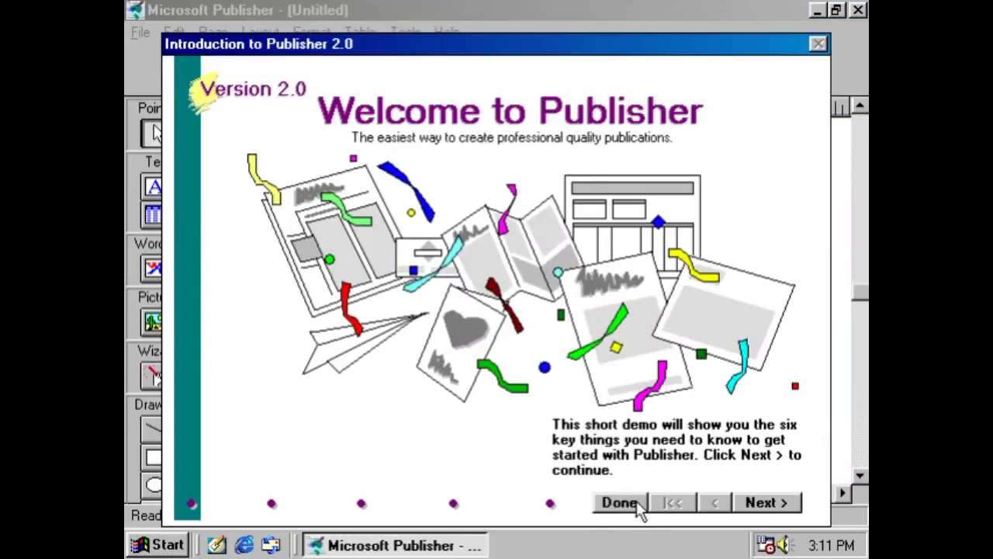
Dismiss Publisher's introduction and startup dialogs without creating a publication, and exit the program.
{"action": "left_click", "coordinate": [636, 504]}
{"action": "left_click", "coordinate": [539, 349]}
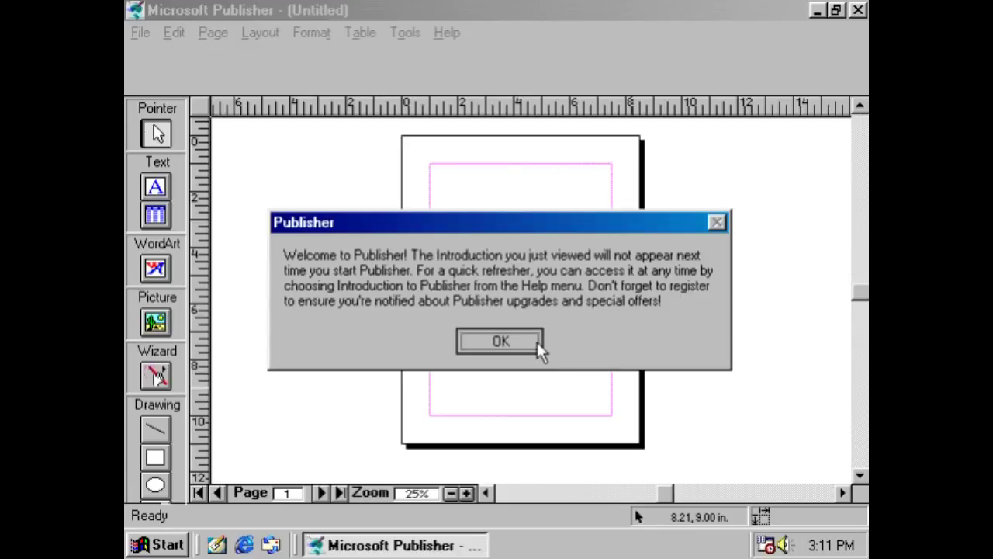
{"action": "left_click", "coordinate": [787, 191]}
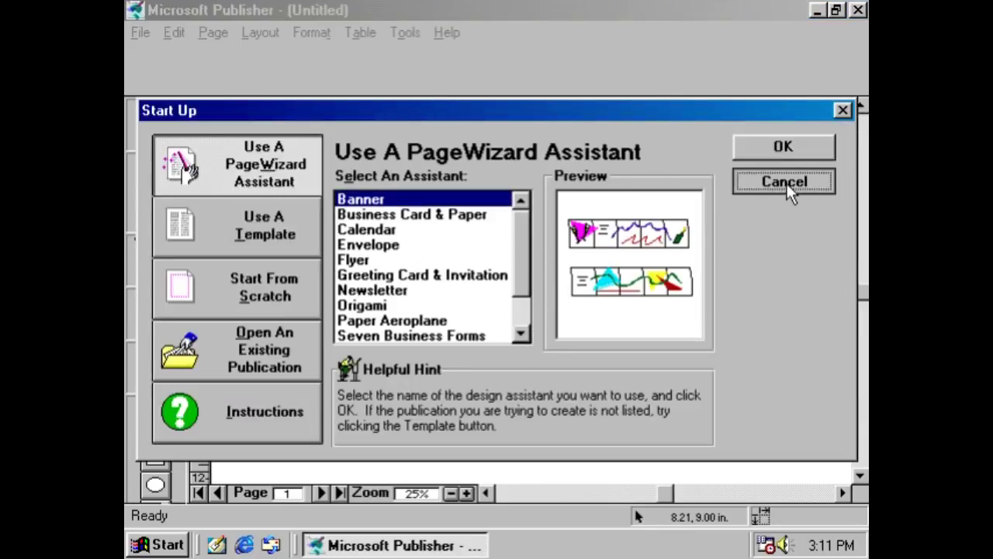
{"action": "left_click", "coordinate": [858, 10]}
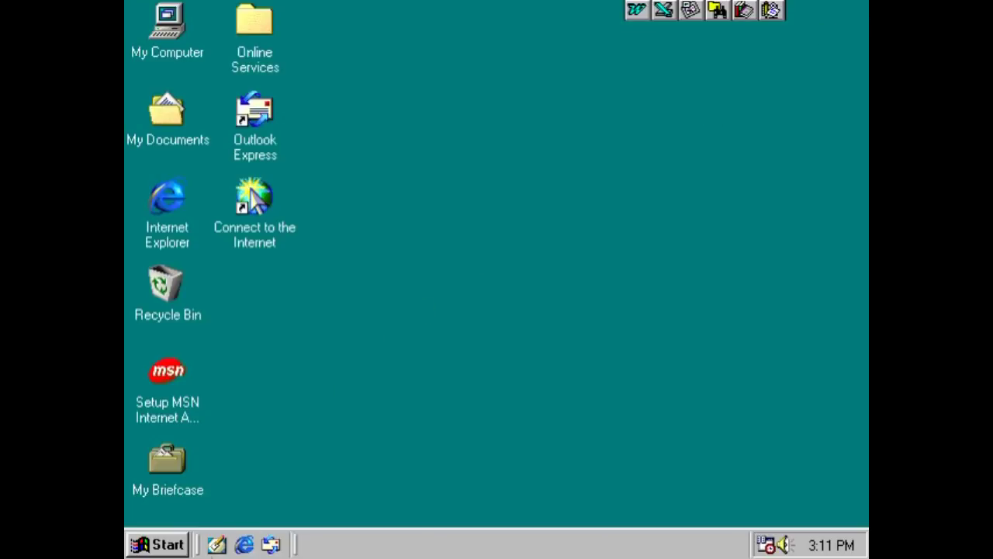
Look through the installed program groups, open Cardfile from Accessories, and close it.
{"action": "left_click", "coordinate": [156, 552]}
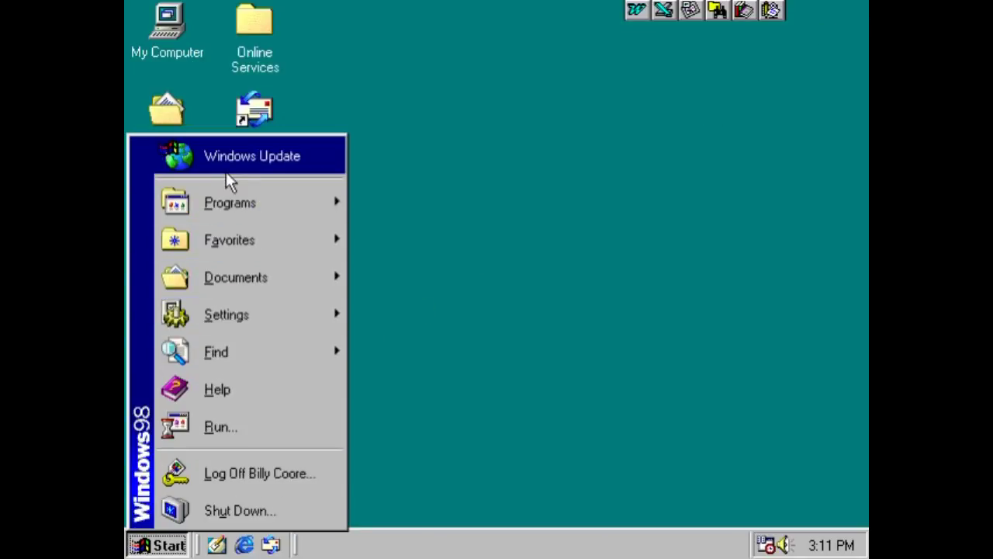
{"action": "mouse_move", "coordinate": [221, 181]}
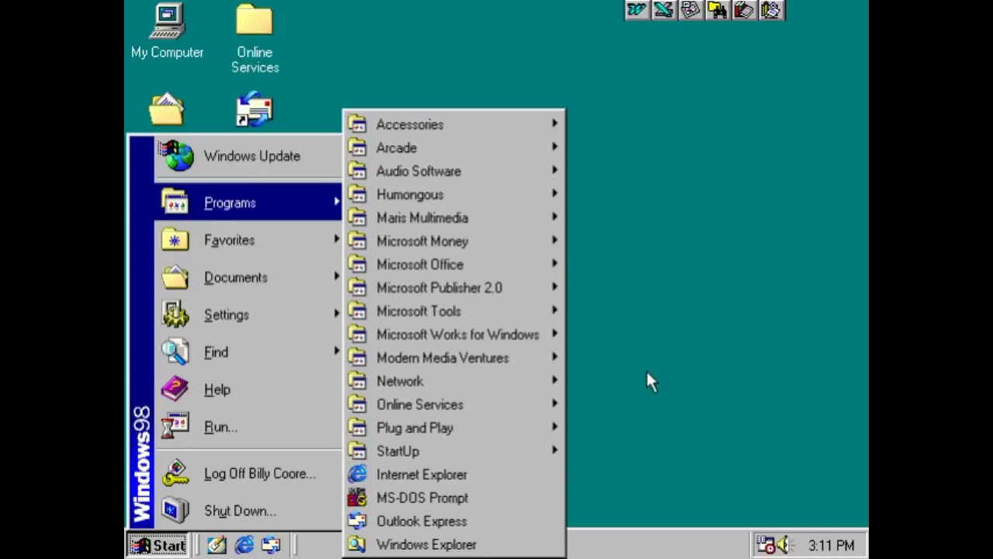
{"action": "mouse_move", "coordinate": [532, 338]}
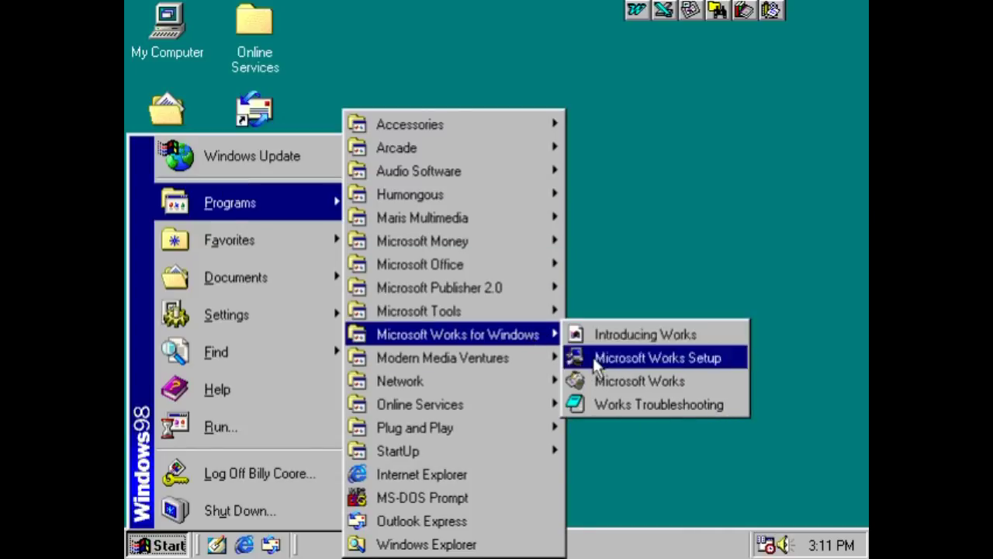
{"action": "mouse_move", "coordinate": [459, 369]}
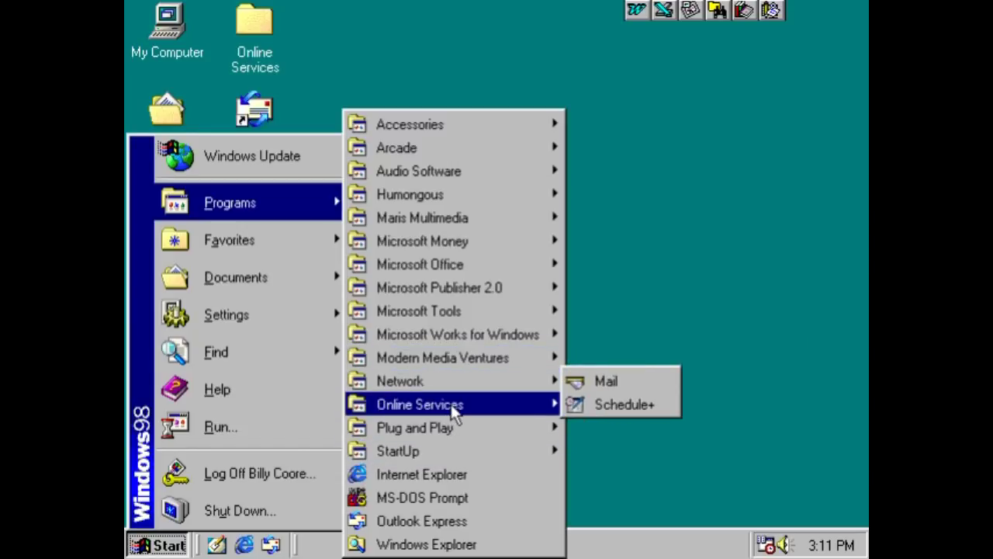
{"action": "mouse_move", "coordinate": [454, 426]}
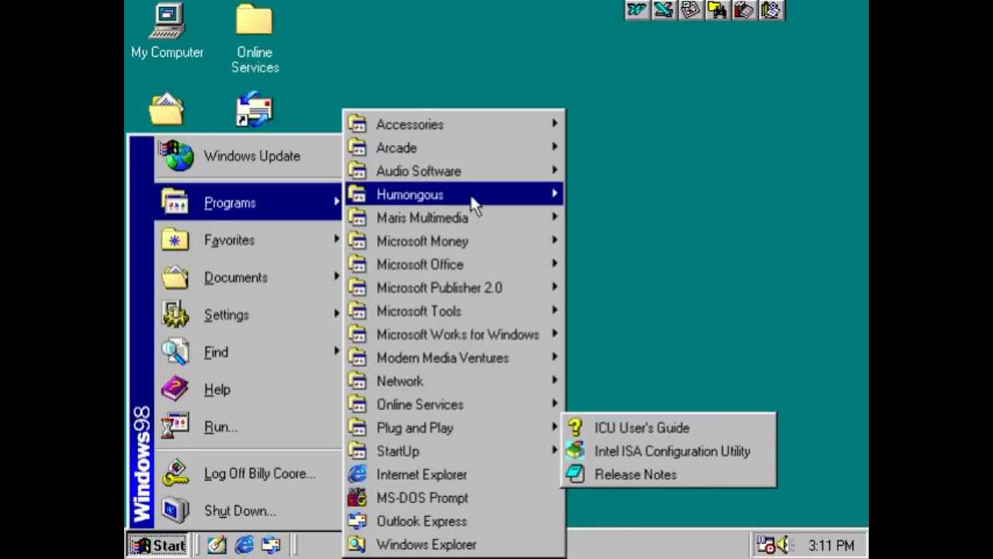
{"action": "mouse_move", "coordinate": [468, 201]}
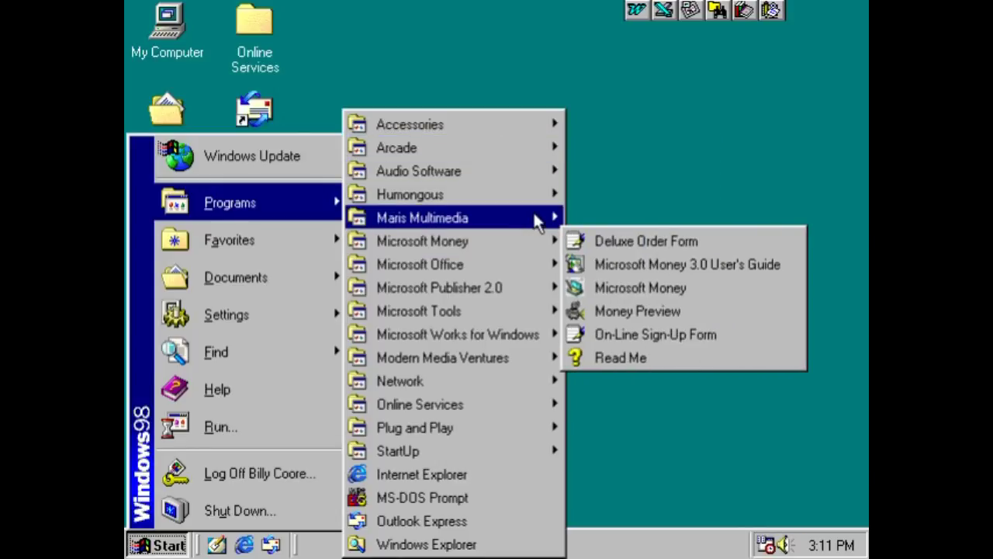
{"action": "mouse_move", "coordinate": [554, 117]}
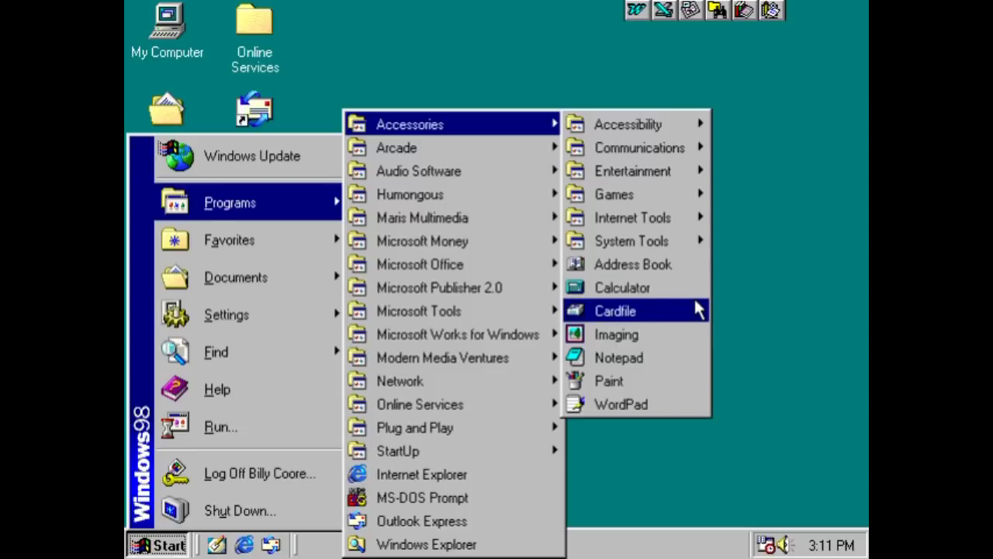
{"action": "left_click", "coordinate": [627, 319]}
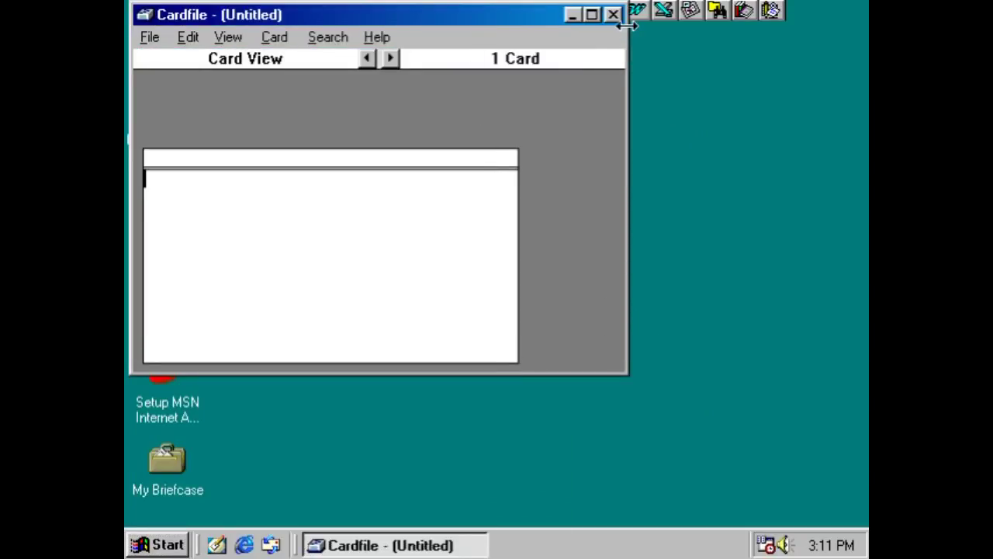
{"action": "left_click", "coordinate": [613, 14]}
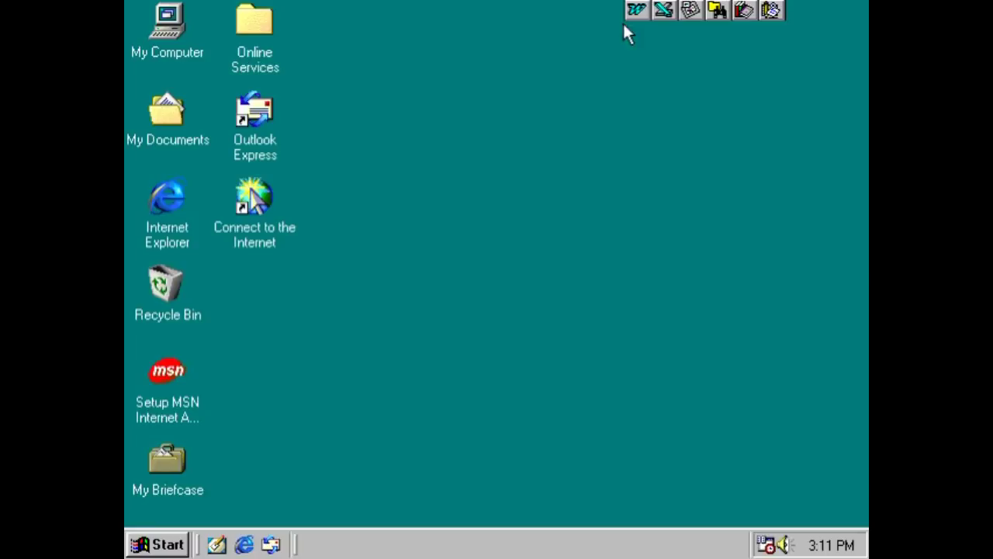
Open Drive Converter (FAT32) from the System Tools accessories and cancel the wizard without converting the drive.
{"action": "left_click", "coordinate": [155, 547]}
{"action": "mouse_move", "coordinate": [272, 195]}
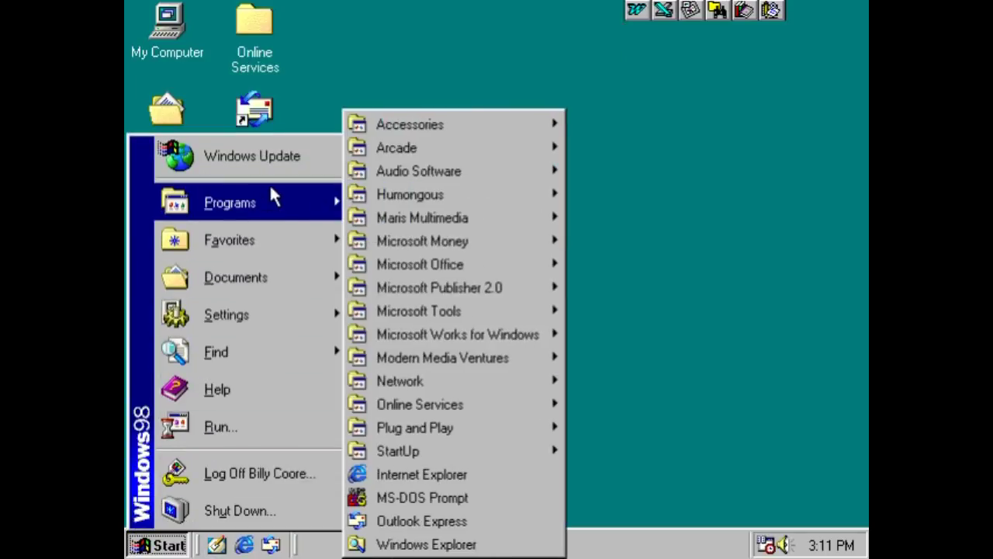
{"action": "mouse_move", "coordinate": [518, 119]}
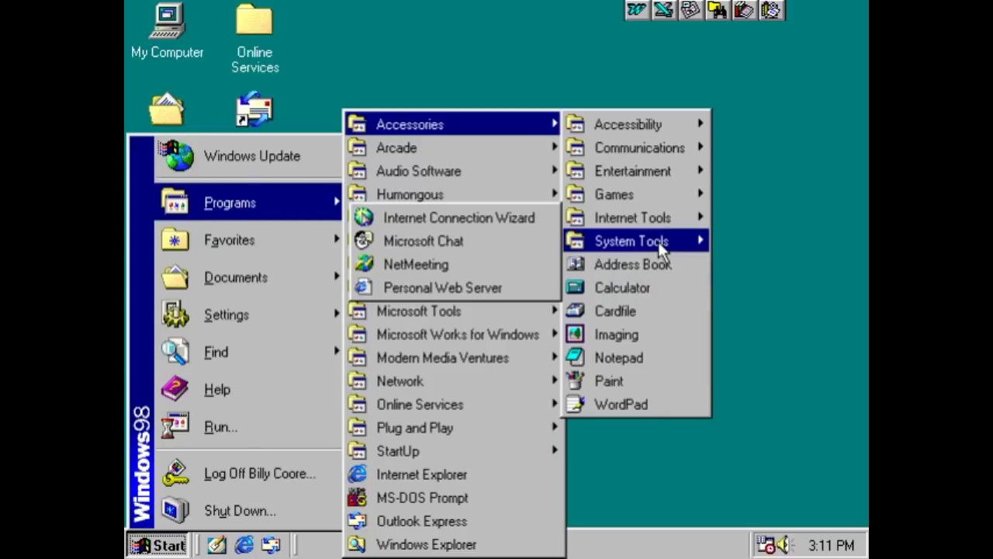
{"action": "mouse_move", "coordinate": [660, 243]}
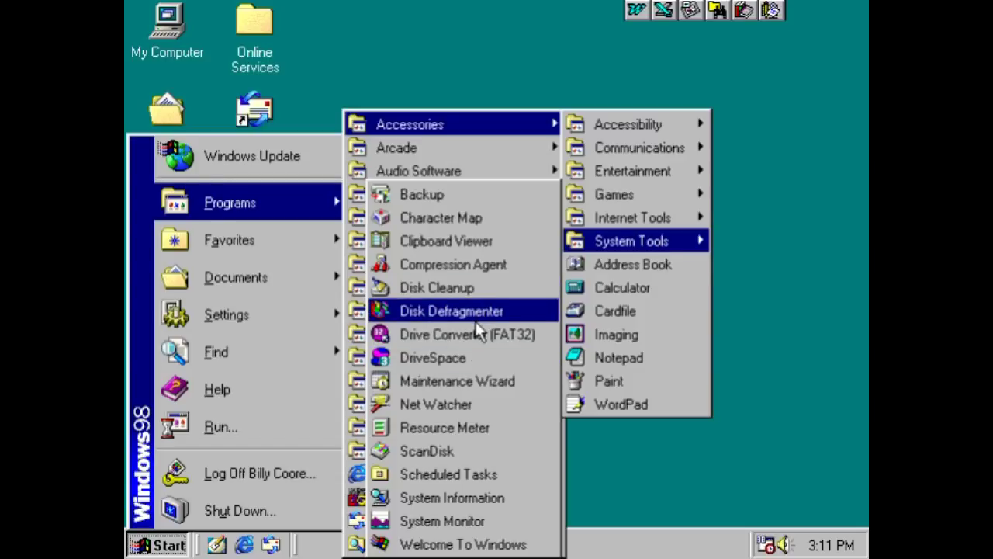
{"action": "left_click", "coordinate": [496, 351]}
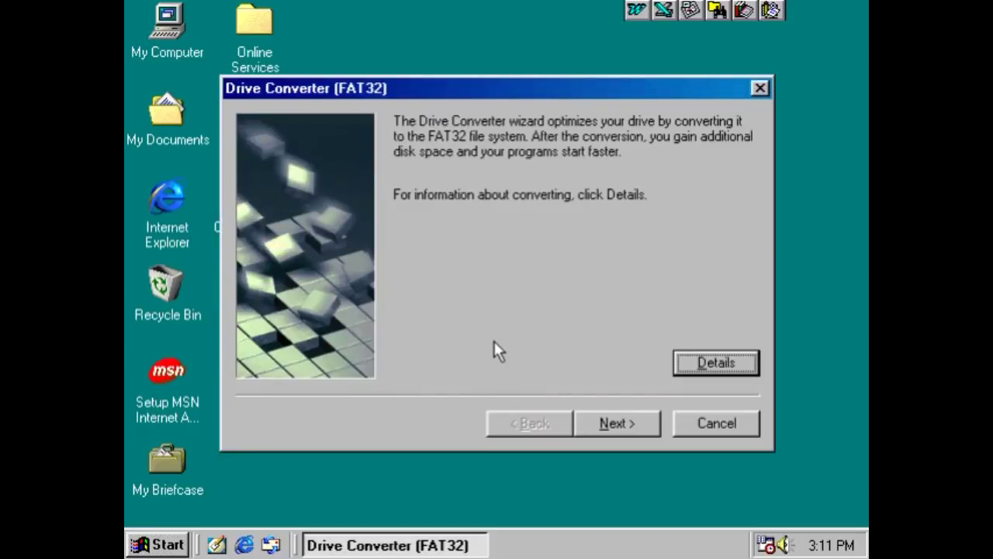
{"action": "left_click", "coordinate": [718, 422]}
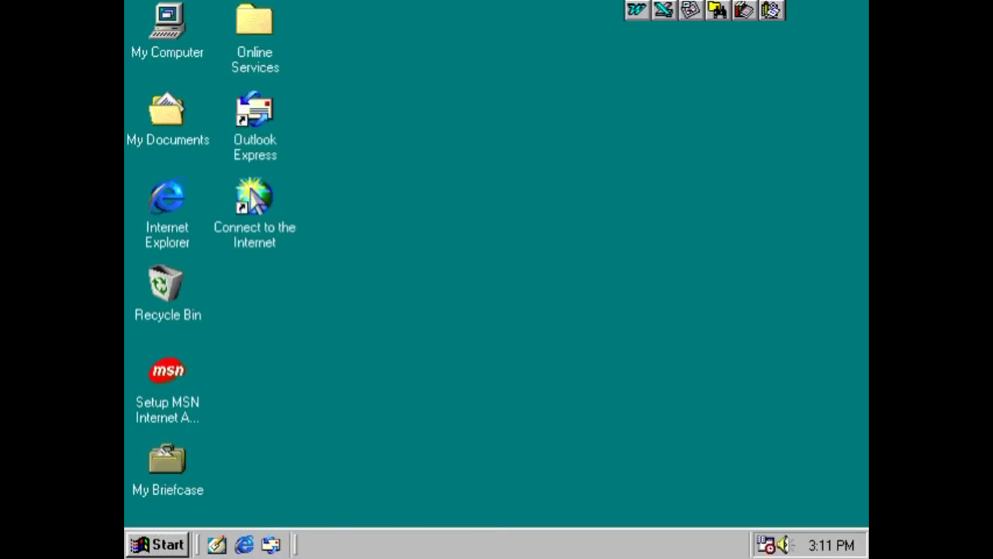
Look through the Accessories program group, including its Communications and Games subgroups.
{"action": "left_click", "coordinate": [141, 543]}
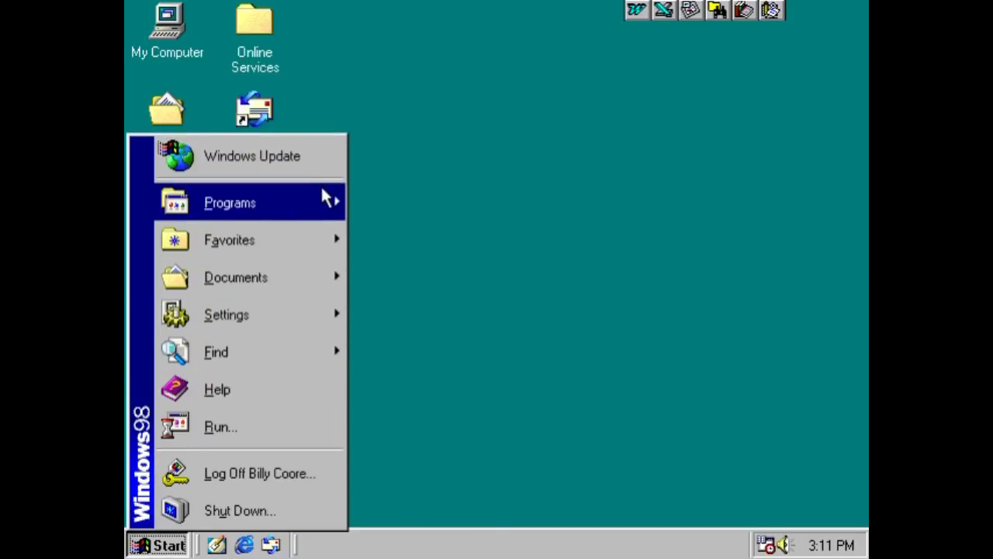
{"action": "mouse_move", "coordinate": [322, 192]}
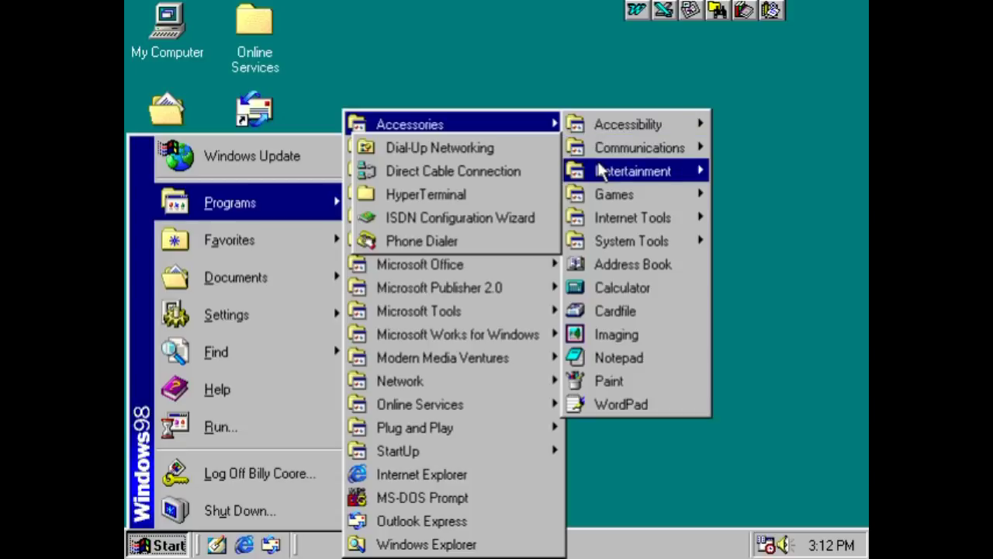
{"action": "mouse_move", "coordinate": [599, 166]}
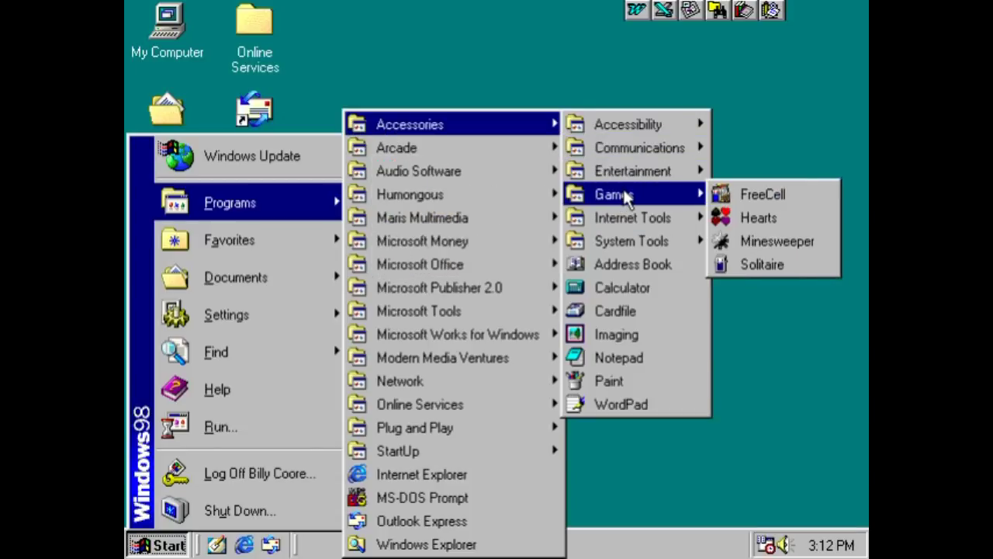
{"action": "mouse_move", "coordinate": [646, 224]}
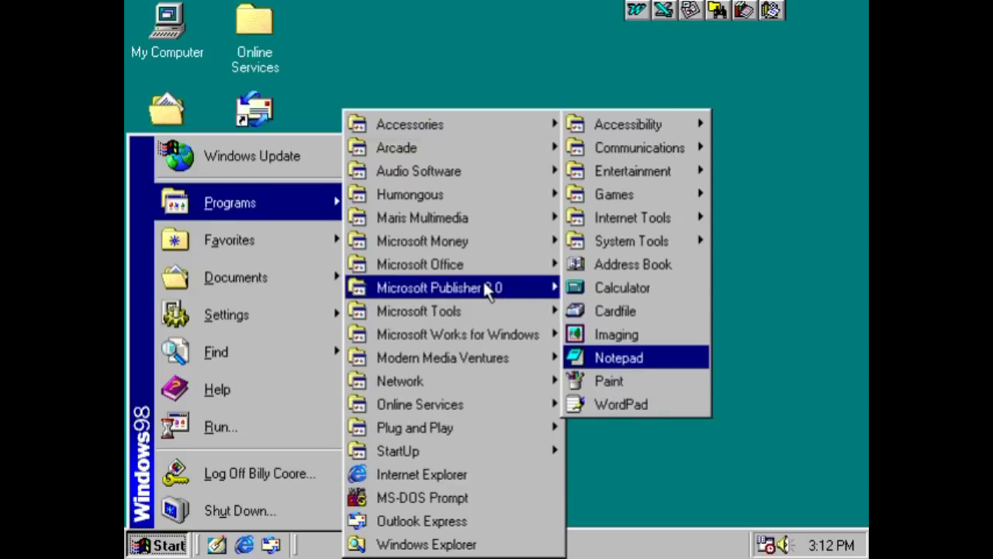
Browse the Dos folder on the Ms-dos_6 (C:) drive and return to the drive's root.
{"action": "left_click", "coordinate": [174, 45]}
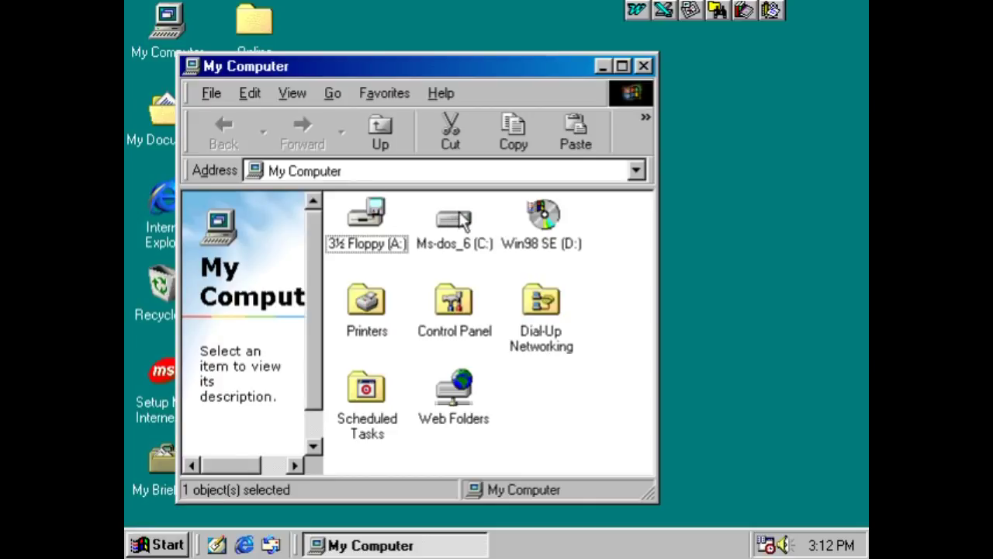
{"action": "double_click", "coordinate": [463, 221]}
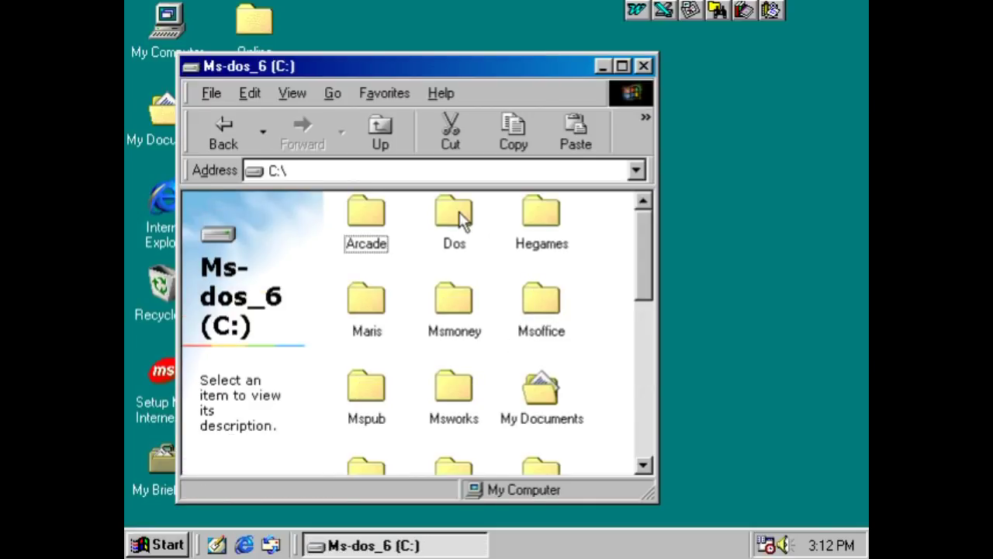
{"action": "left_click", "coordinate": [465, 243]}
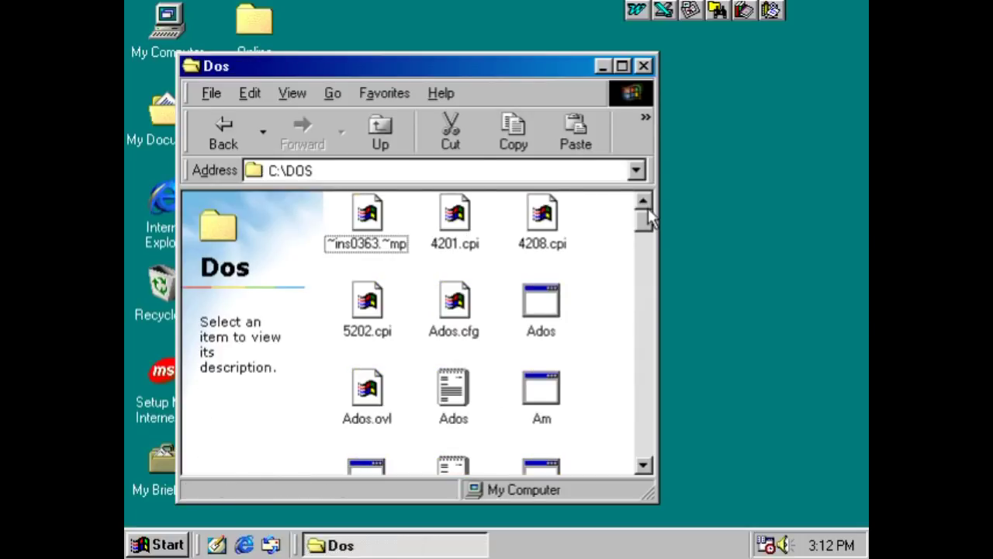
{"action": "left_click_drag", "start_coordinate": [643, 233], "coordinate": [650, 393]}
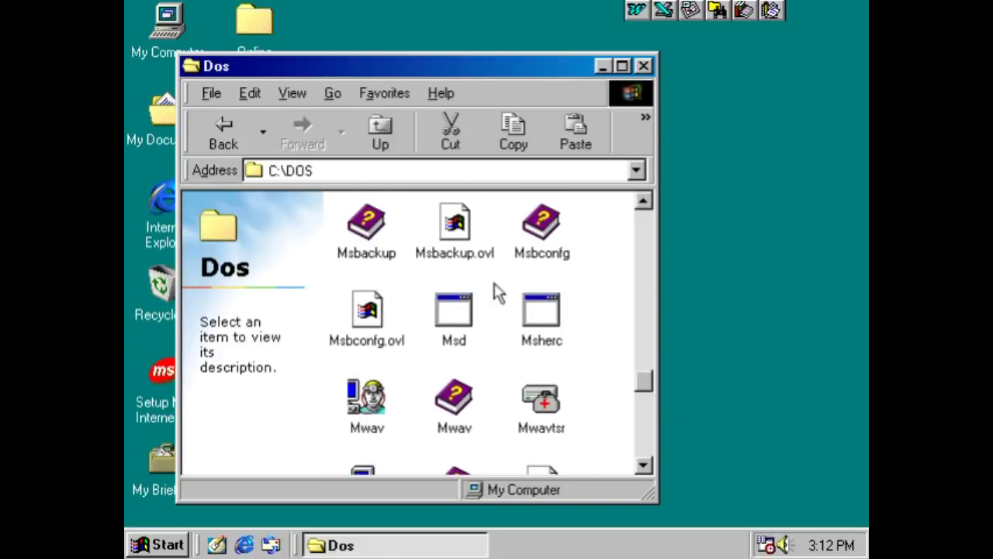
{"action": "left_click", "coordinate": [210, 115]}
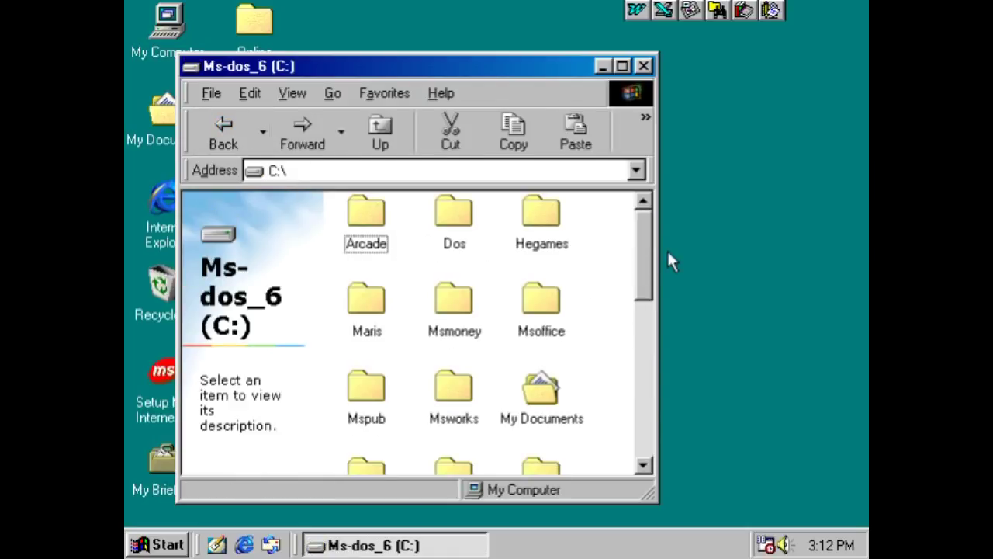
Examine the Windrvs folder and the files in the root of drive C:, and close the window.
{"action": "left_click_drag", "start_coordinate": [636, 250], "coordinate": [634, 366]}
{"action": "left_click", "coordinate": [467, 264]}
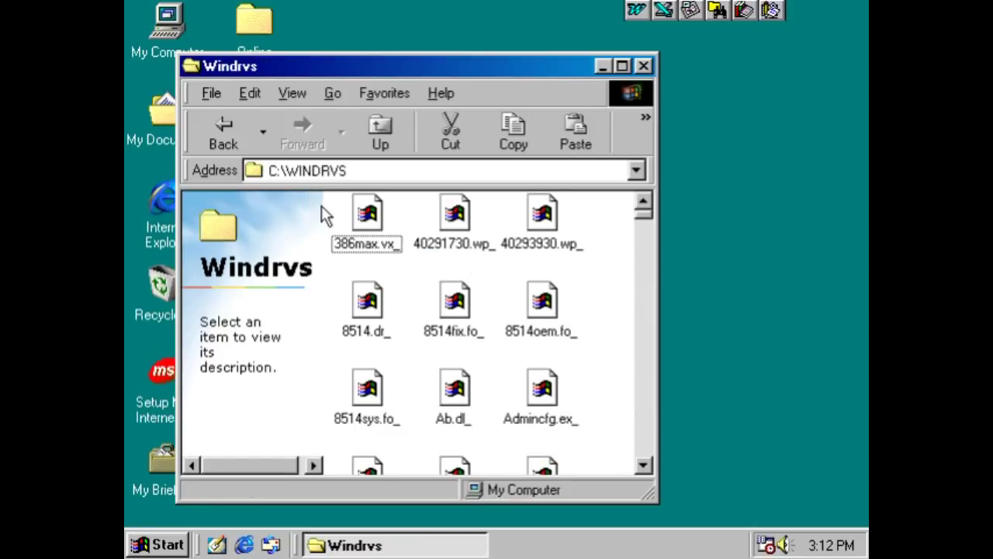
{"action": "left_click", "coordinate": [225, 140]}
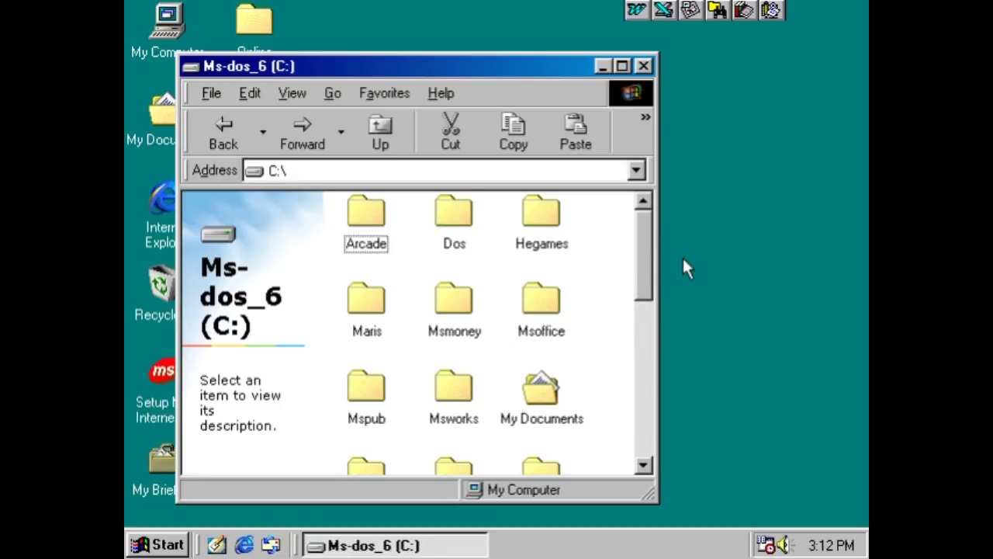
{"action": "left_click_drag", "start_coordinate": [646, 294], "coordinate": [641, 416]}
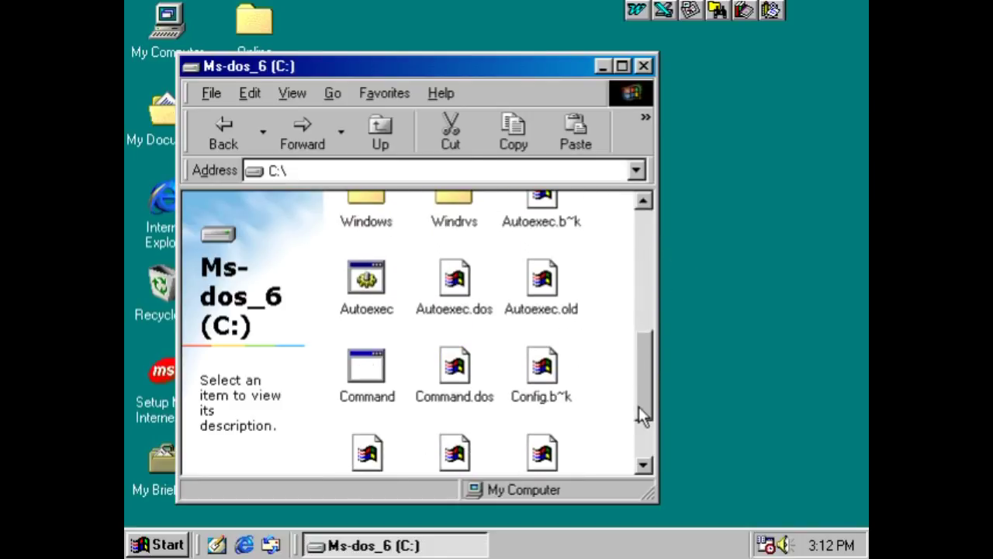
{"action": "left_click", "coordinate": [649, 68]}
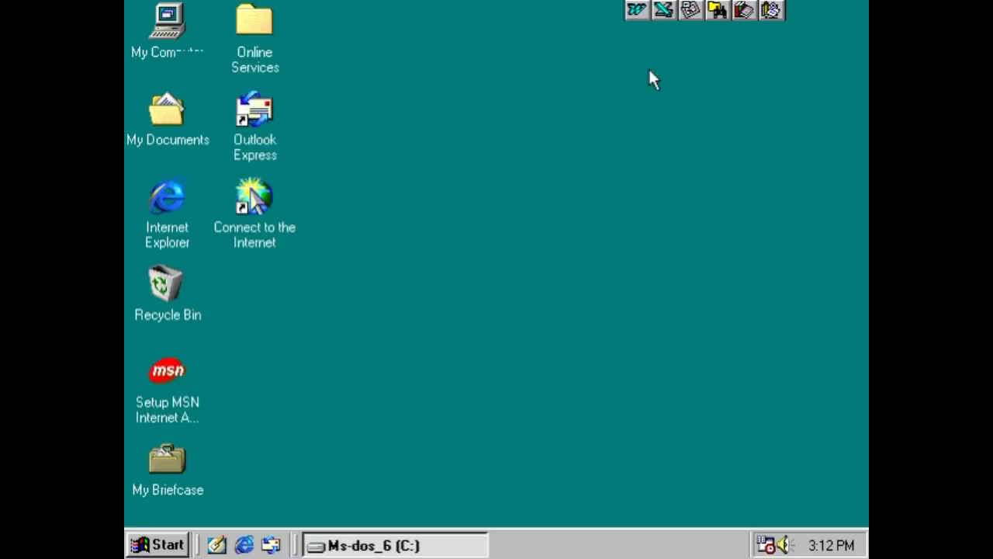
Set the desktop wallpaper to Arcade with tiled display in Display Properties.
{"action": "right_click", "coordinate": [570, 149]}
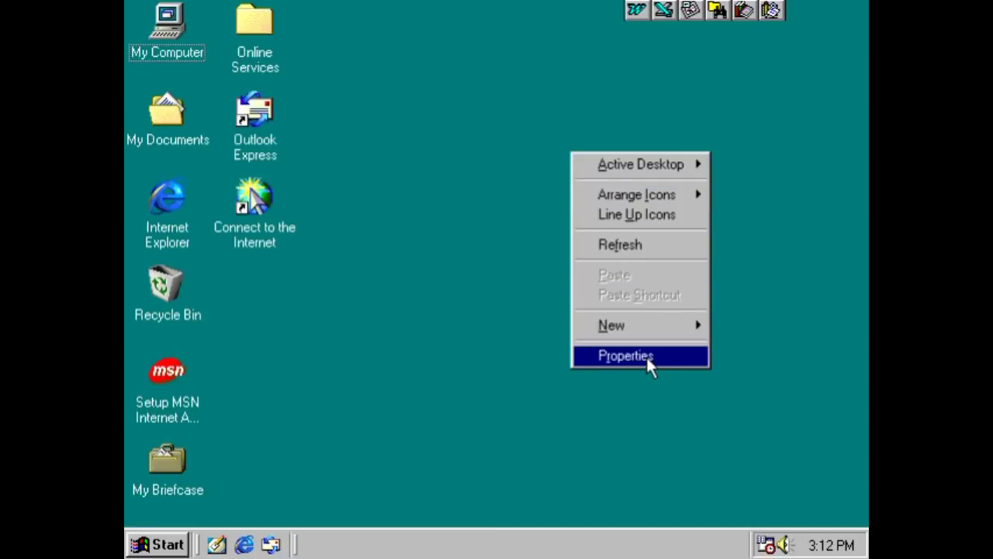
{"action": "left_click", "coordinate": [649, 357]}
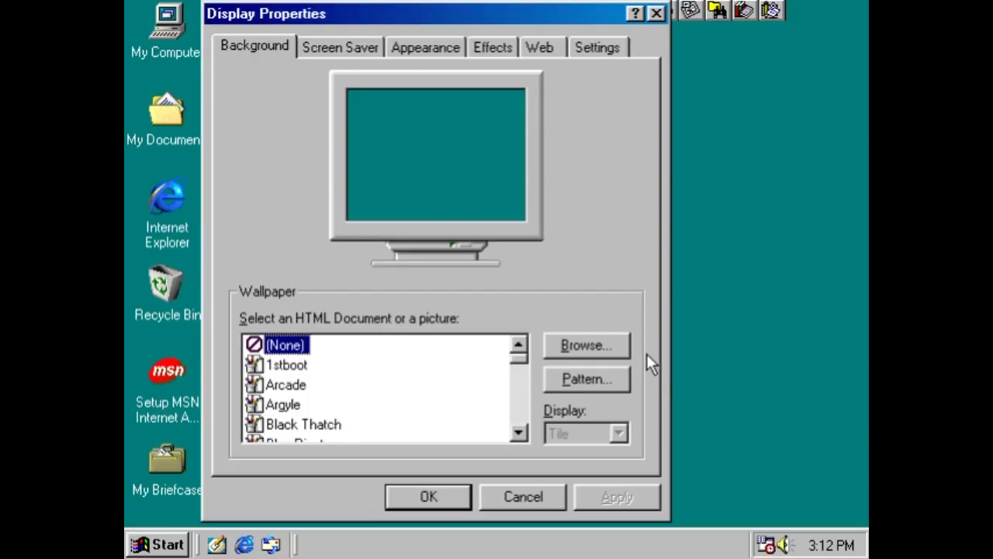
{"action": "left_click", "coordinate": [294, 383]}
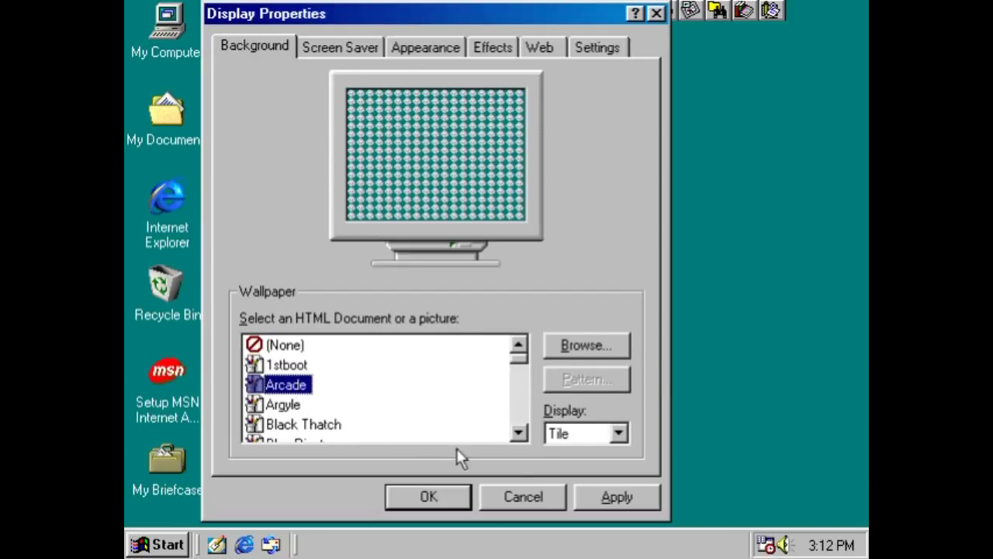
{"action": "left_click", "coordinate": [637, 503]}
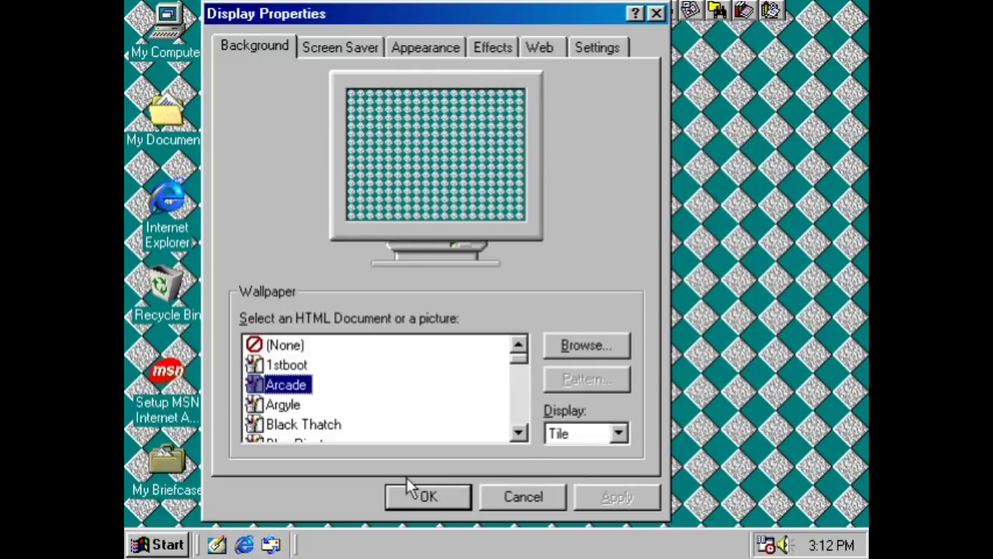
{"action": "left_click", "coordinate": [421, 491]}
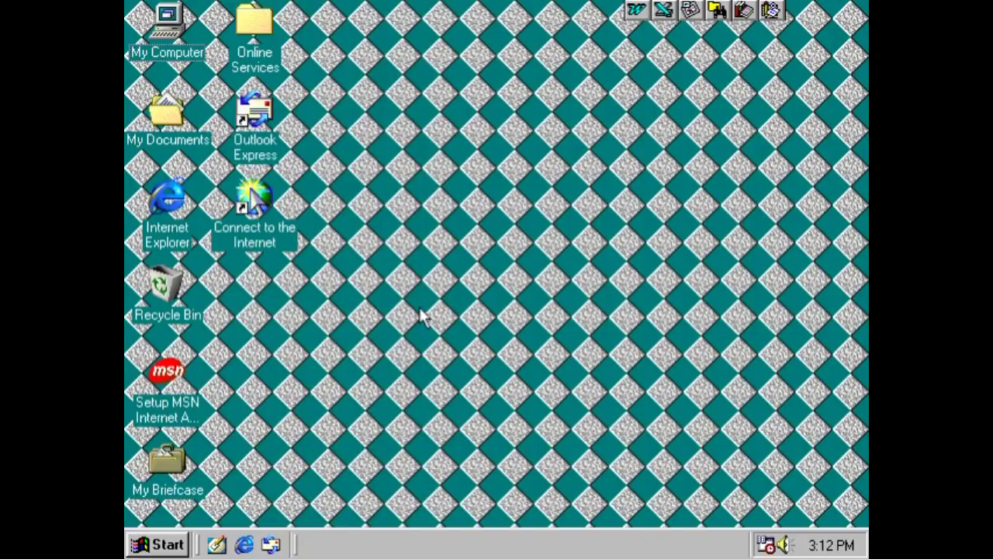
{"action": "left_click", "coordinate": [166, 545]}
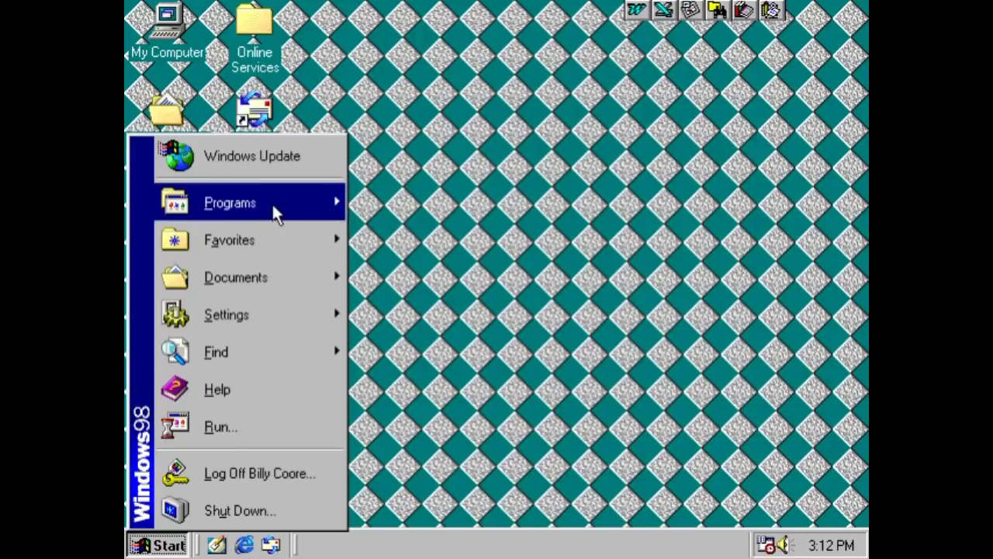
{"action": "mouse_move", "coordinate": [276, 213]}
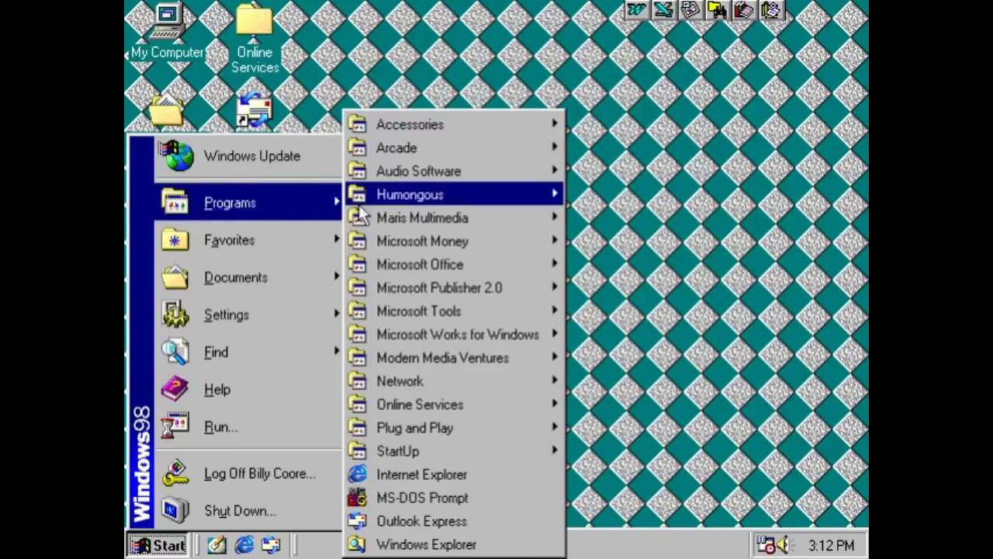
{"action": "left_click", "coordinate": [787, 159]}
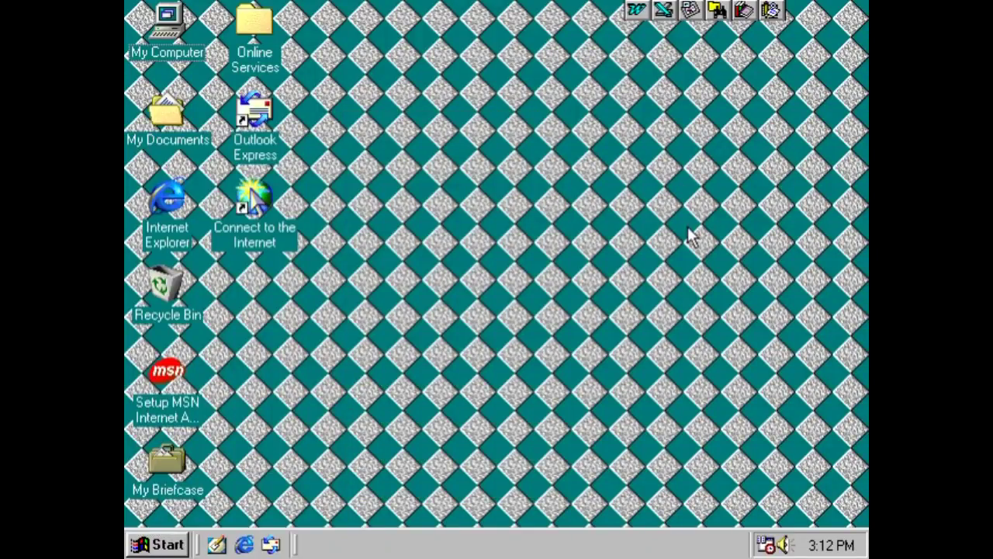